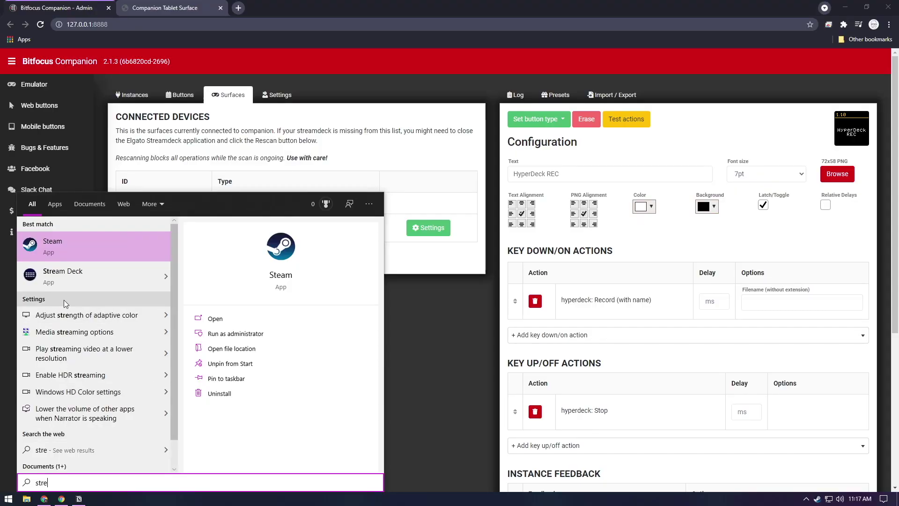
Step: Launch Stream Deck and install the Companion button plugin from the Store search 'comp', including its profiles
click(70, 281)
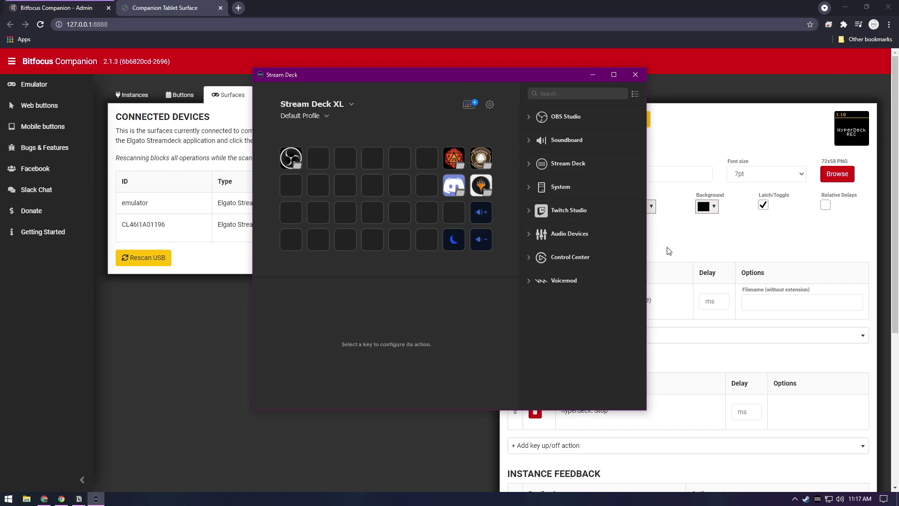
click(469, 105)
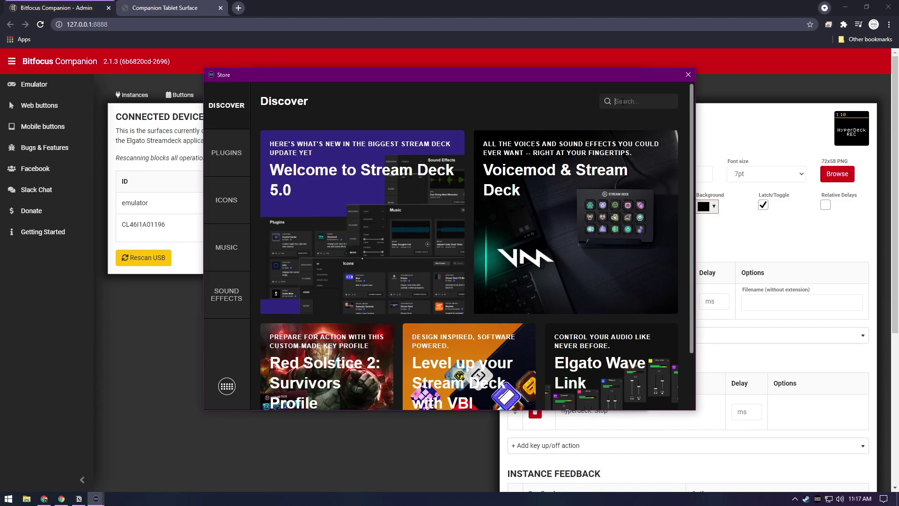
text(comp)
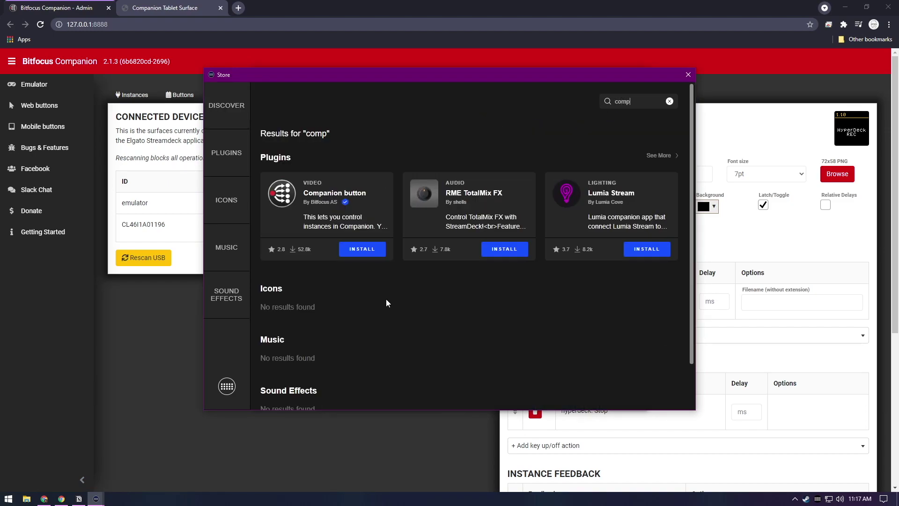
click(368, 250)
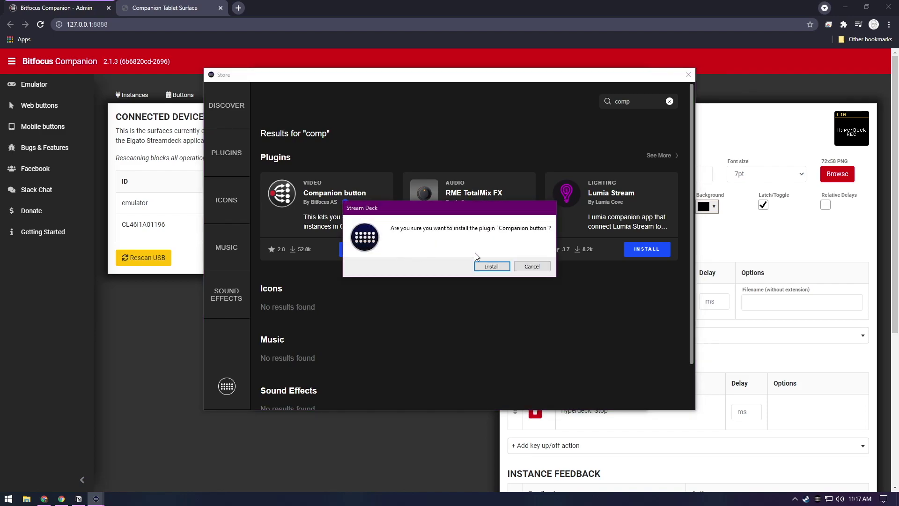
click(484, 270)
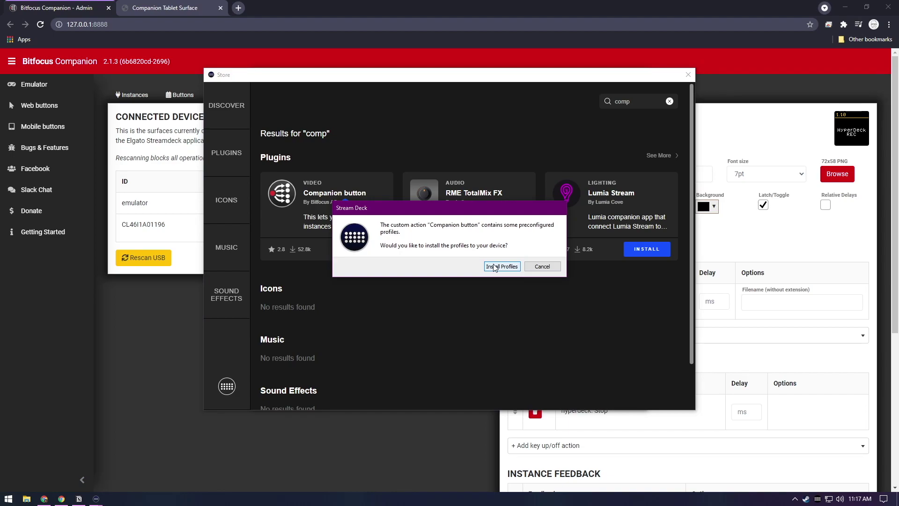
click(503, 266)
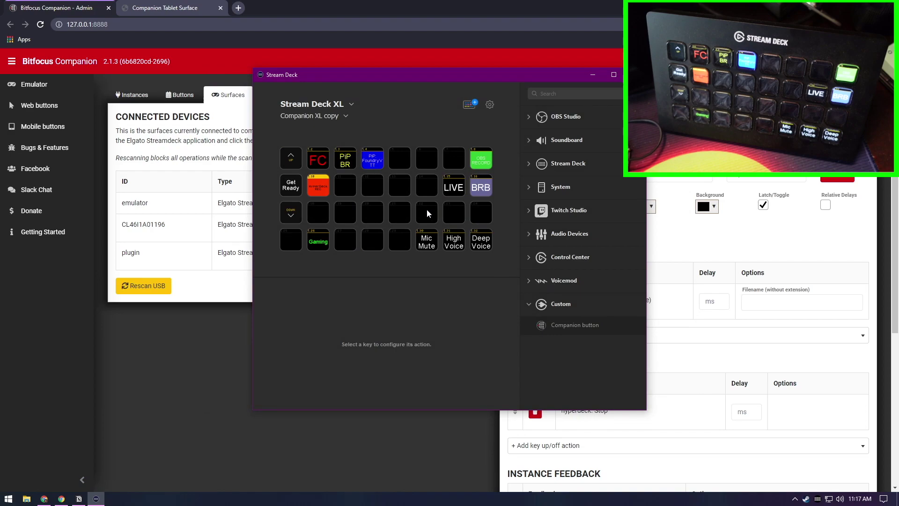
Step: Delete the Companion XL copy profile in the profile preferences
click(346, 117)
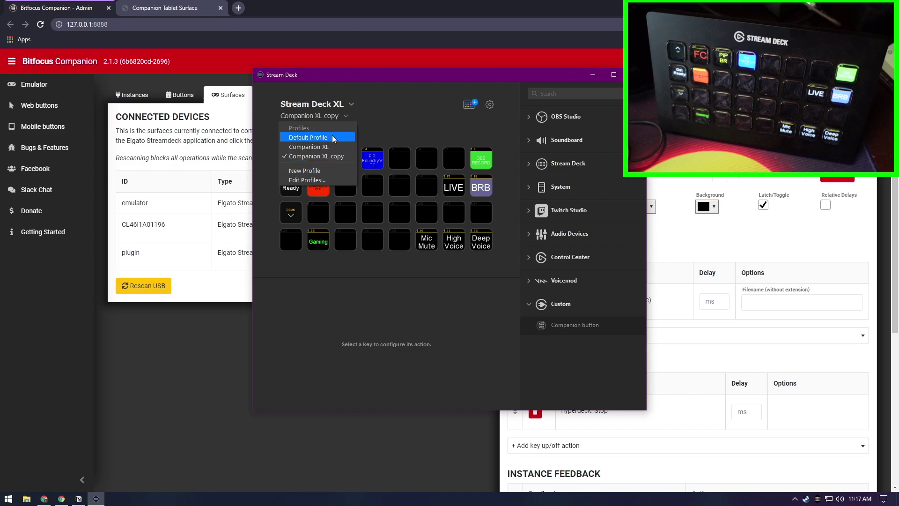
click(309, 180)
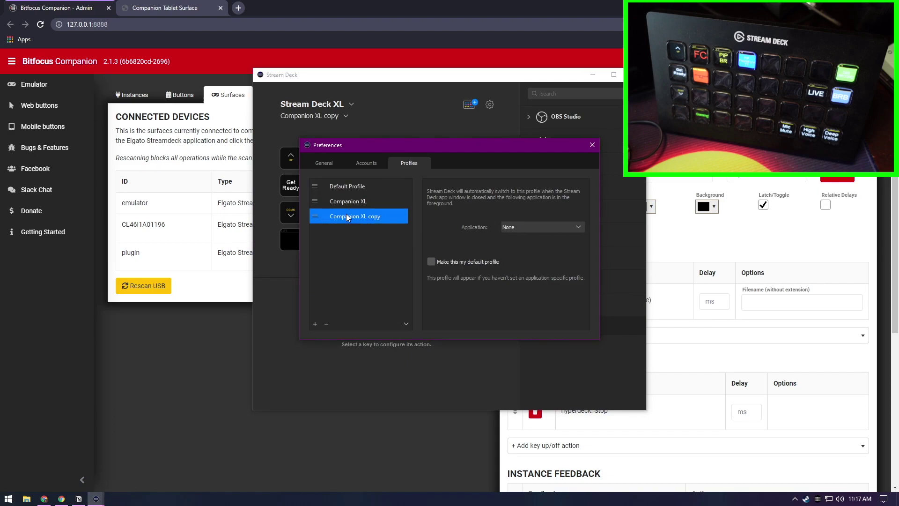
right_click(319, 215)
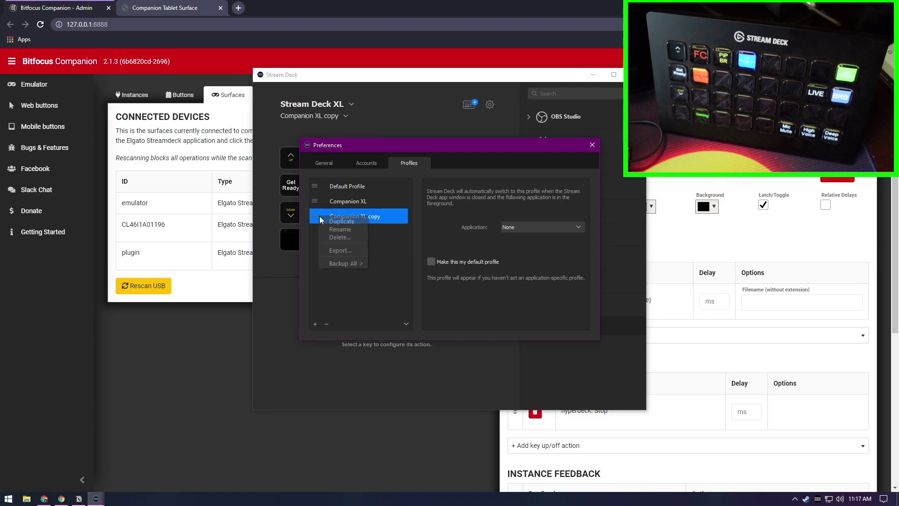
click(340, 237)
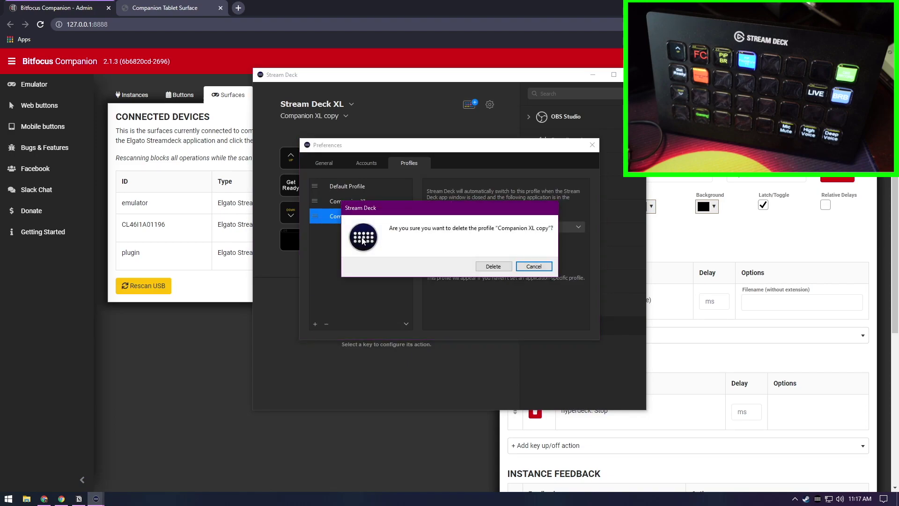
click(495, 268)
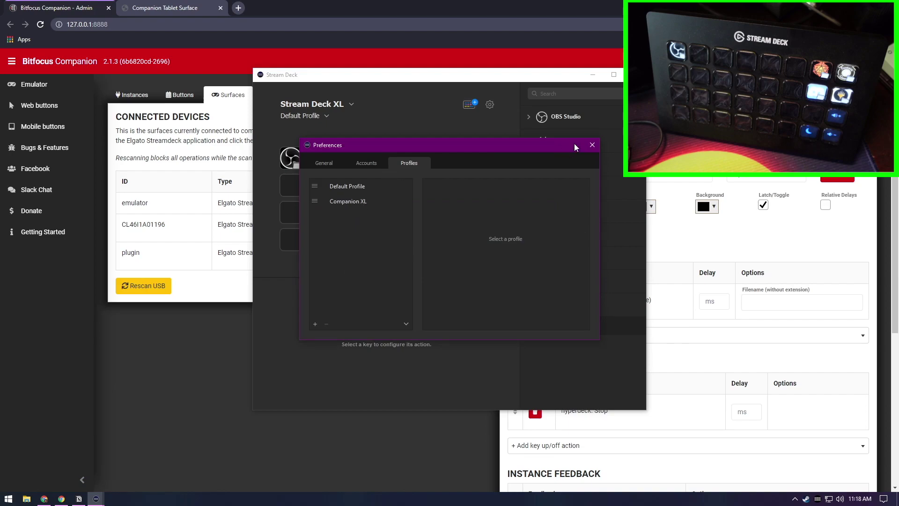
Step: Close Preferences and switch to the Companion XL profile
click(592, 145)
click(318, 117)
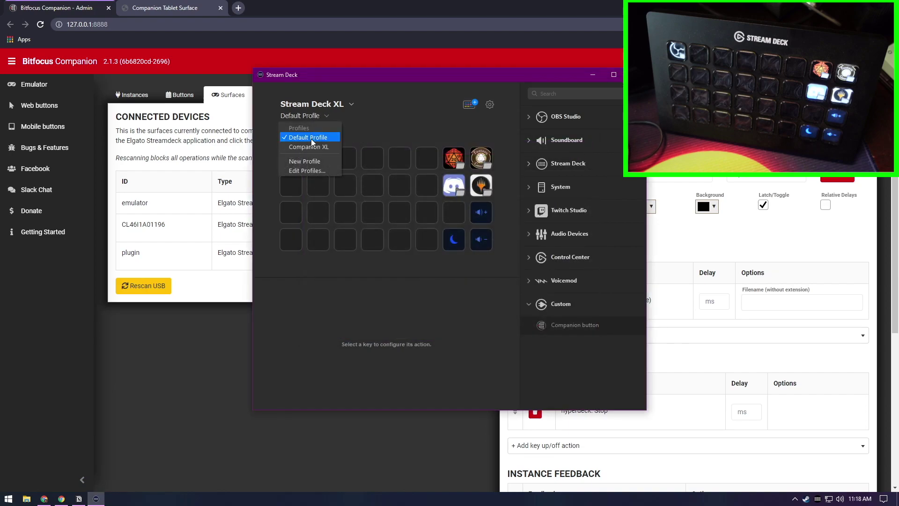
click(315, 147)
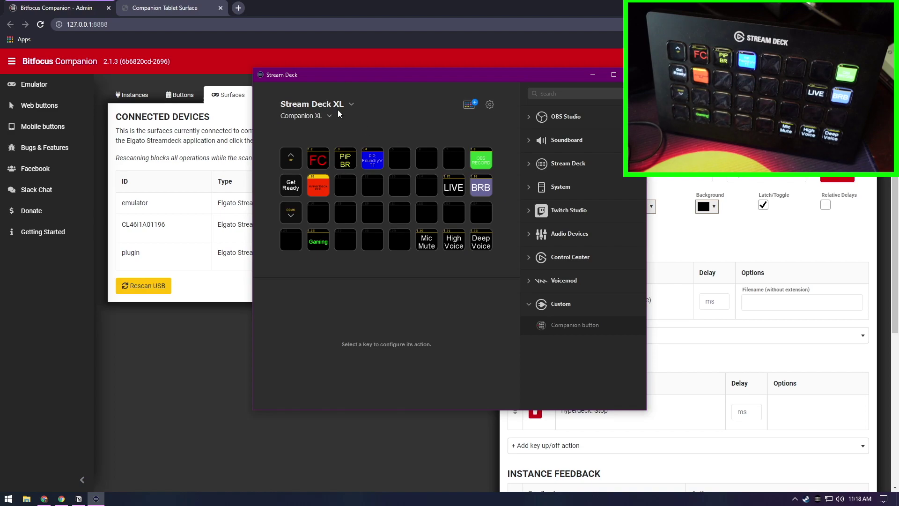
Step: Keep Stream Deck XL as the selected device and dismiss the profile list unchanged
click(352, 105)
click(333, 125)
click(329, 117)
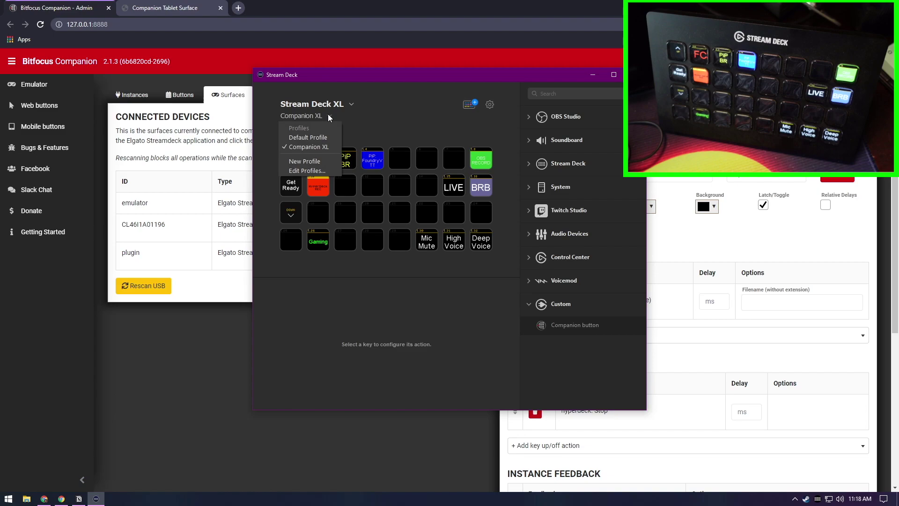
click(406, 137)
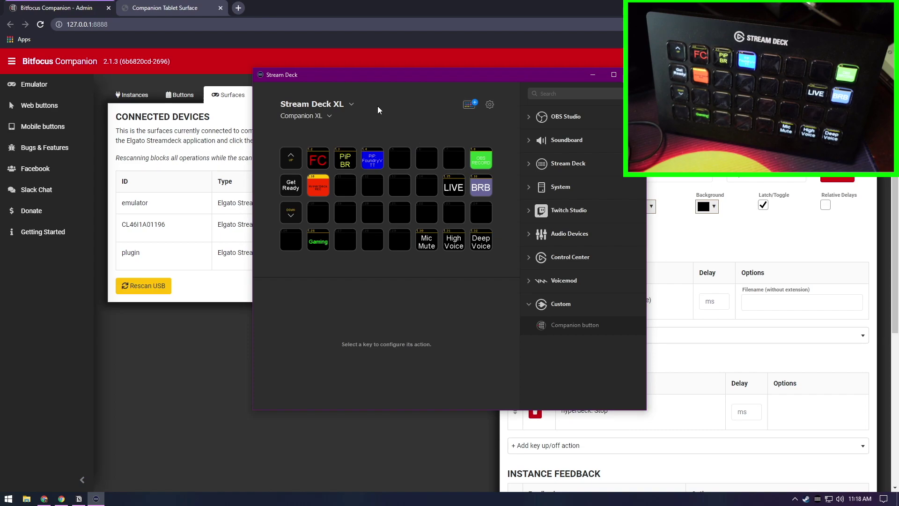
Step: Switch to Default Profile, then Companion XL, then back to Default Profile
click(330, 117)
click(320, 138)
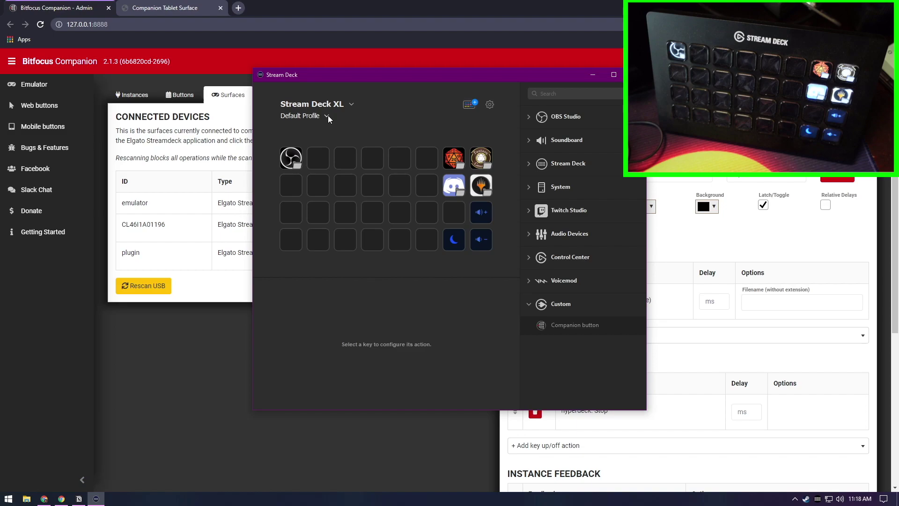
click(330, 116)
click(324, 145)
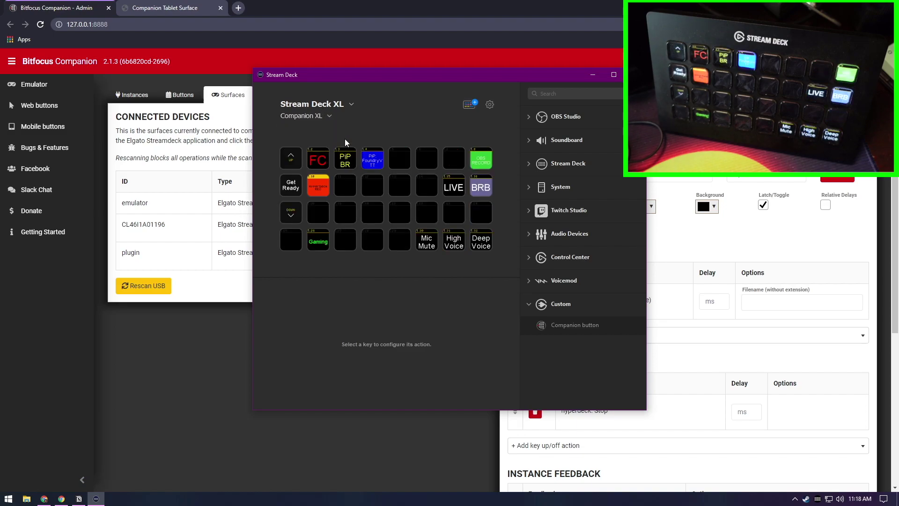
click(329, 116)
click(321, 137)
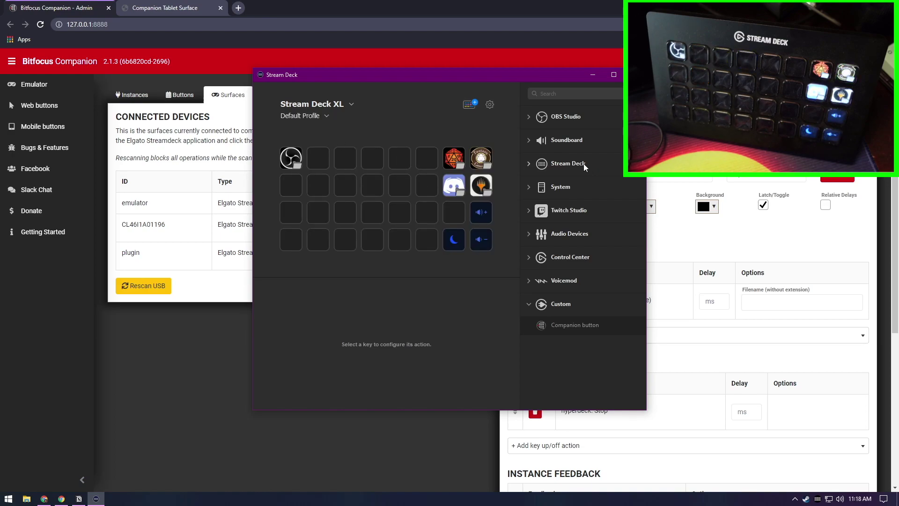
Step: Put a 'companion' Switch Profile key on the fifth top-row key that opens Companion XL
click(532, 165)
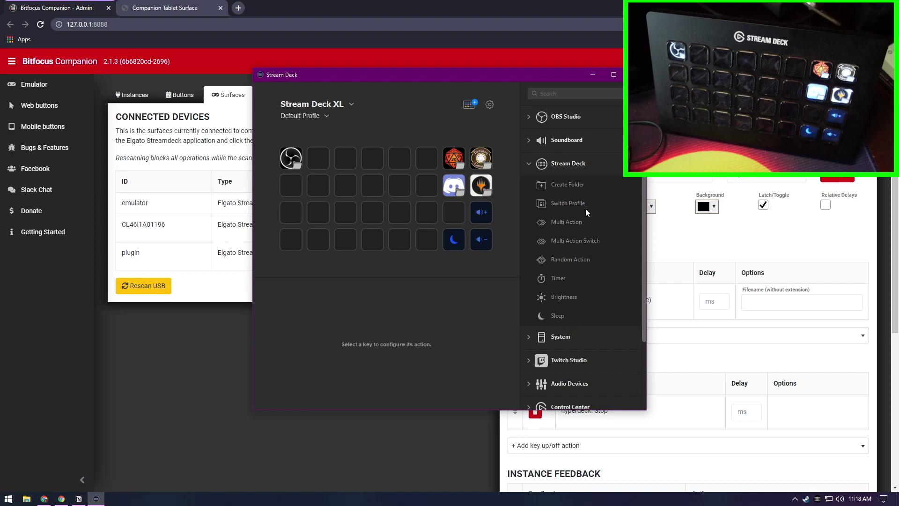
drag(541, 205, 405, 164)
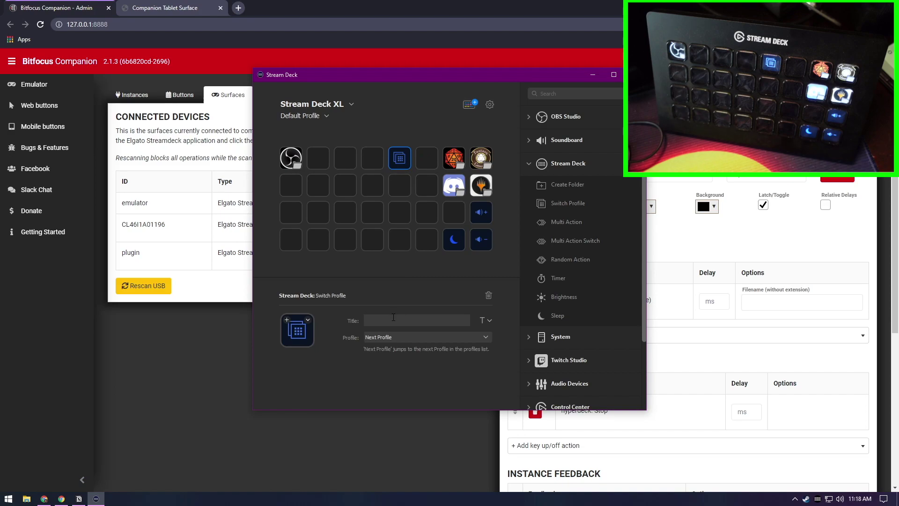
click(408, 337)
click(415, 375)
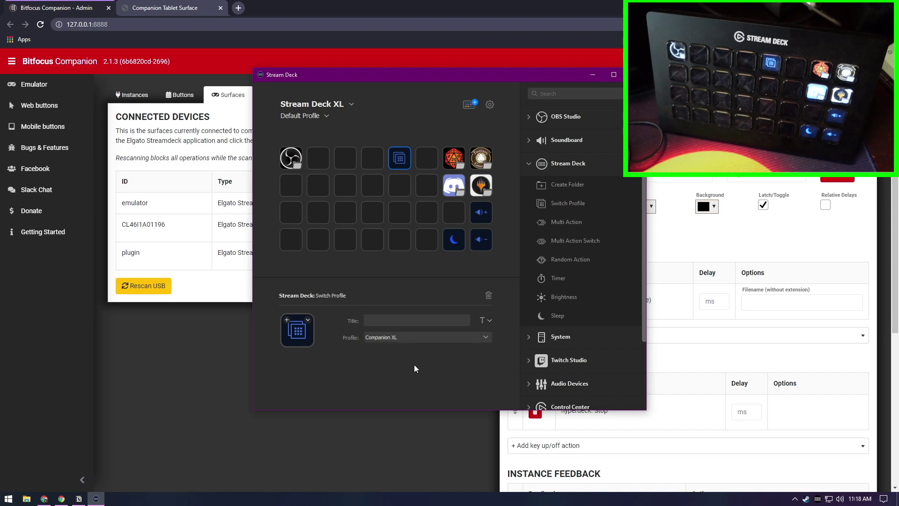
click(416, 320)
text(companion)
key(Return)
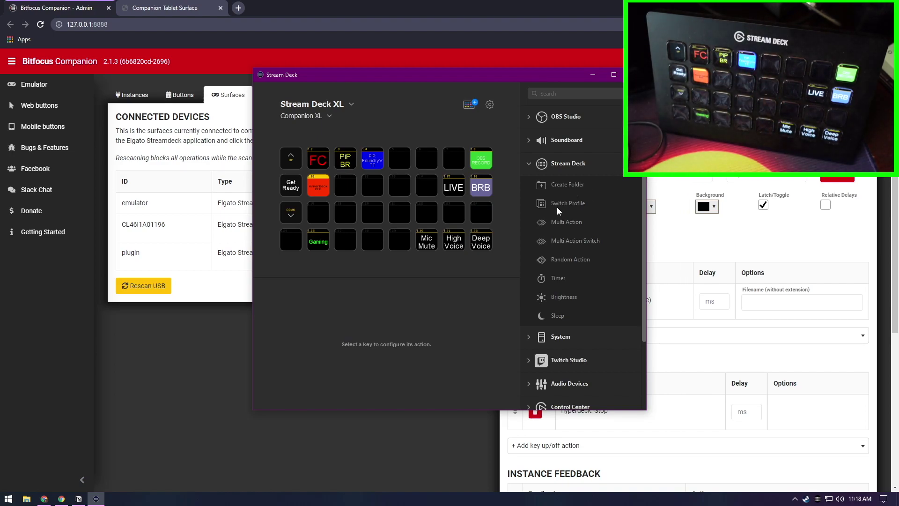
Step: In Companion XL, replace a key with a 'stream deck' Switch Profile key targeting Default Profile
drag(558, 210, 427, 159)
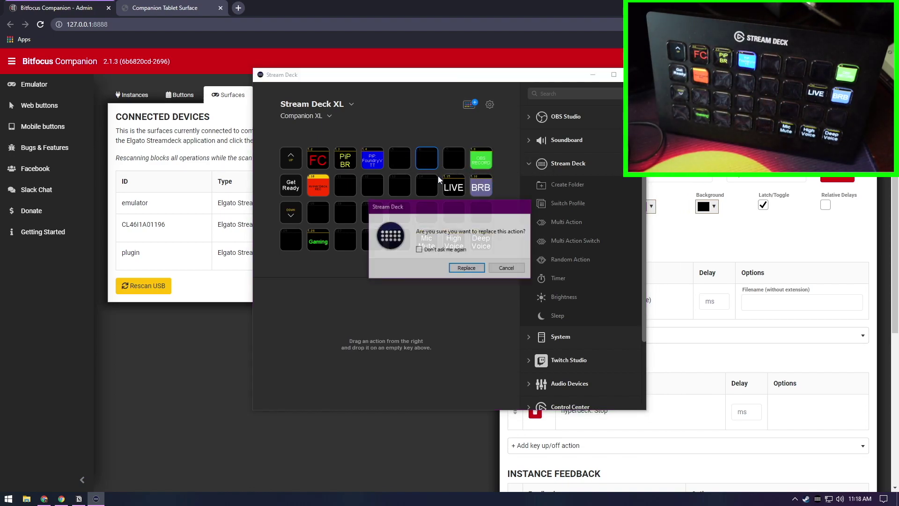
click(466, 269)
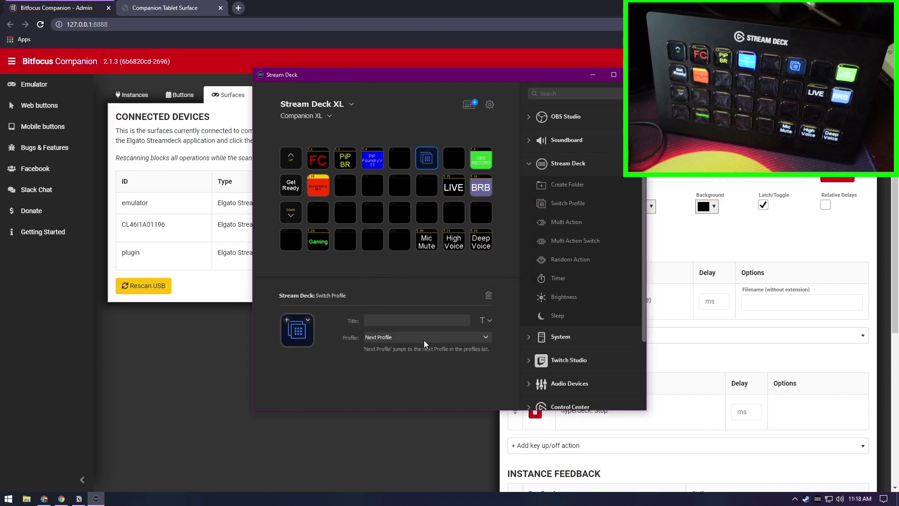
text(ea)
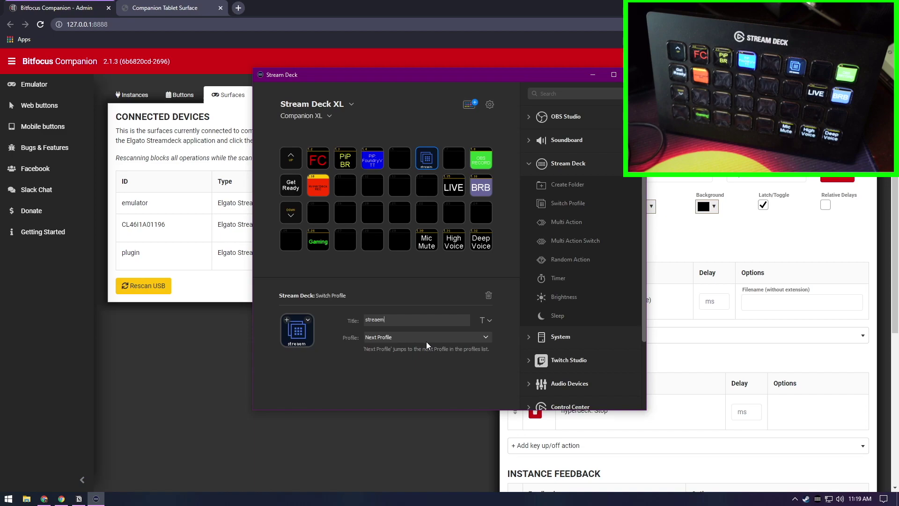
text(m deck)
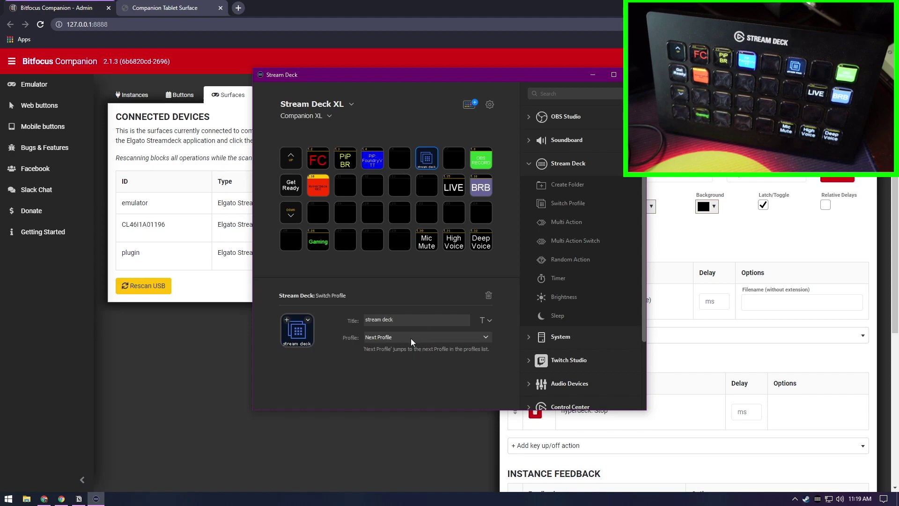
click(412, 338)
click(406, 364)
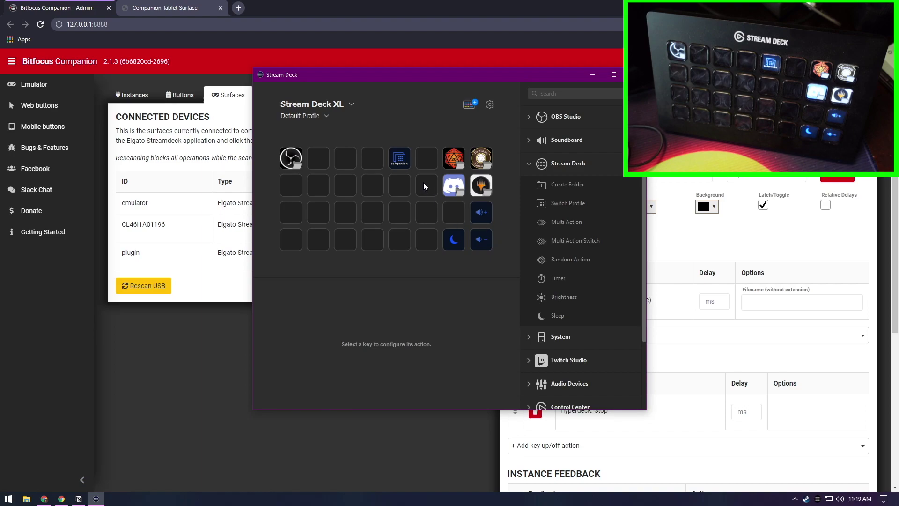
Step: Create a 'Recording' folder on the bottom-left key and open it
click(527, 164)
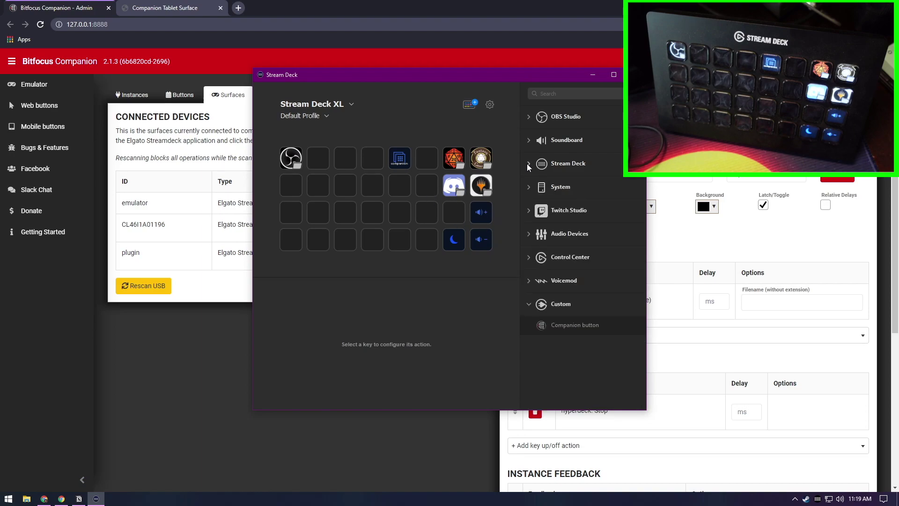
click(528, 167)
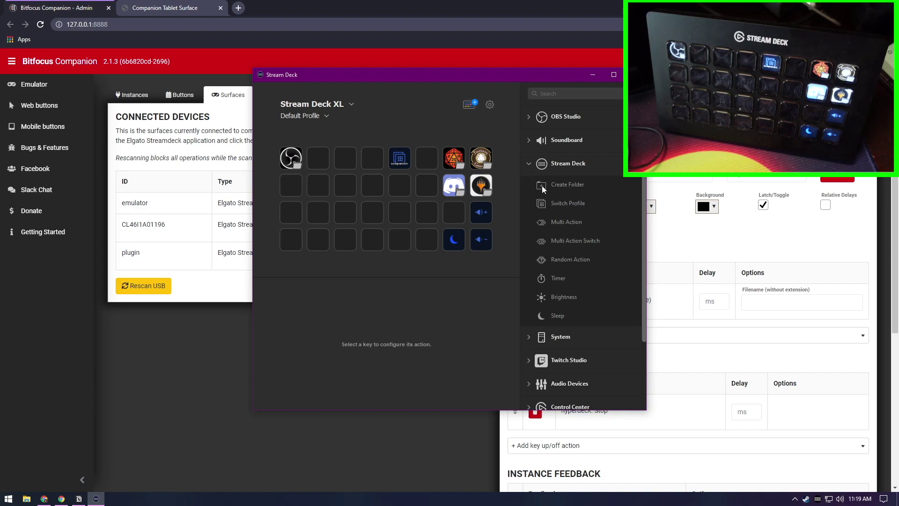
drag(558, 186, 291, 243)
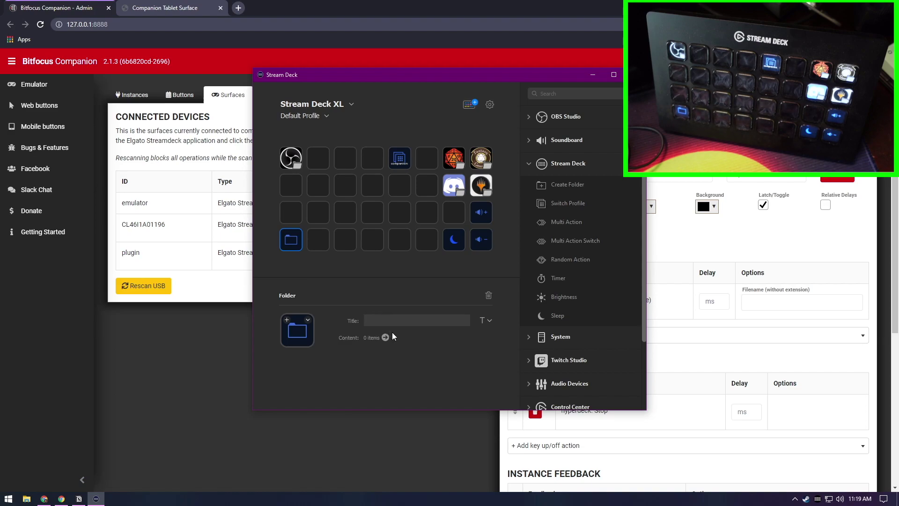
text(Recording)
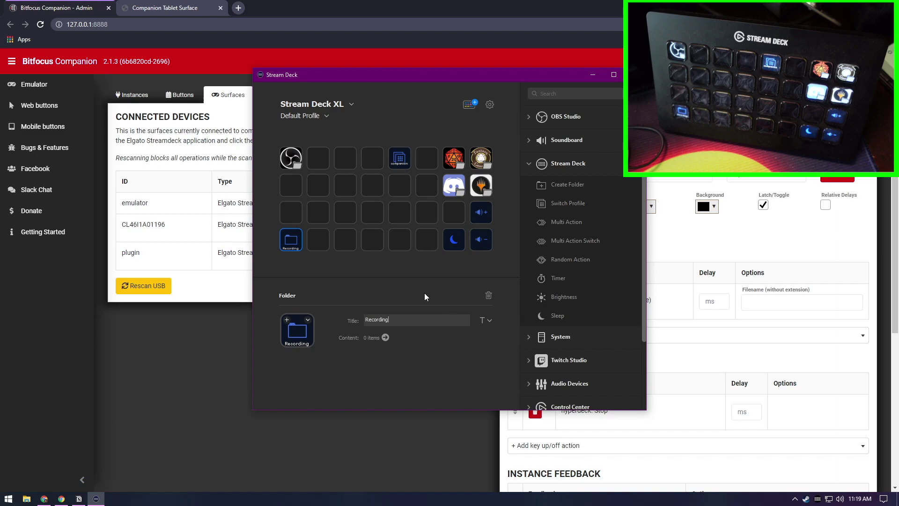
double_click(291, 241)
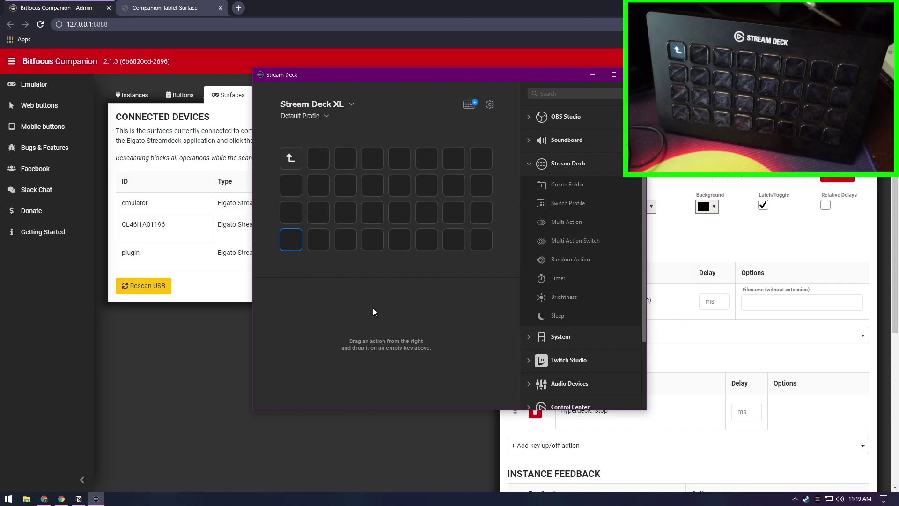
Step: Place a Companion button on the folder's second key and show Companion's Buttons layout
click(529, 163)
drag(559, 324, 323, 158)
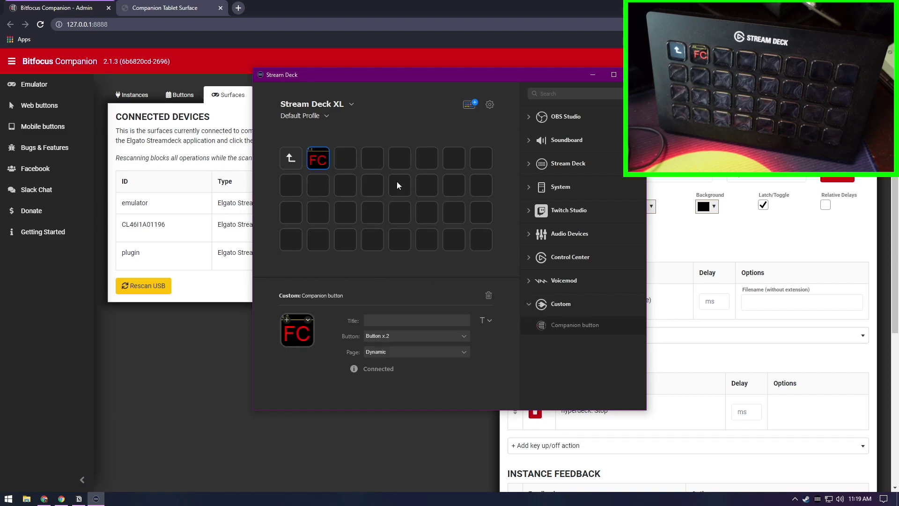
drag(367, 75, 588, 98)
click(180, 95)
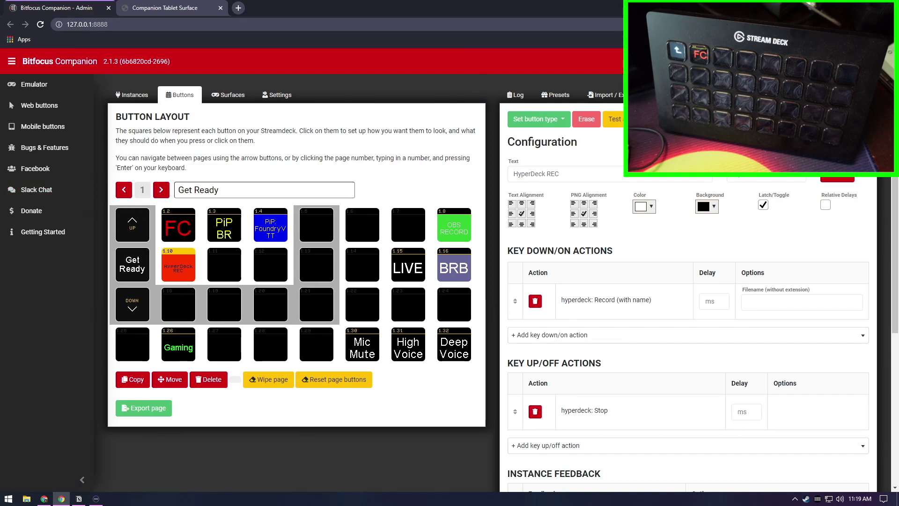
Step: Bring Stream Deck forward and set the FC Companion key's Page from Dynamic to 1
click(96, 499)
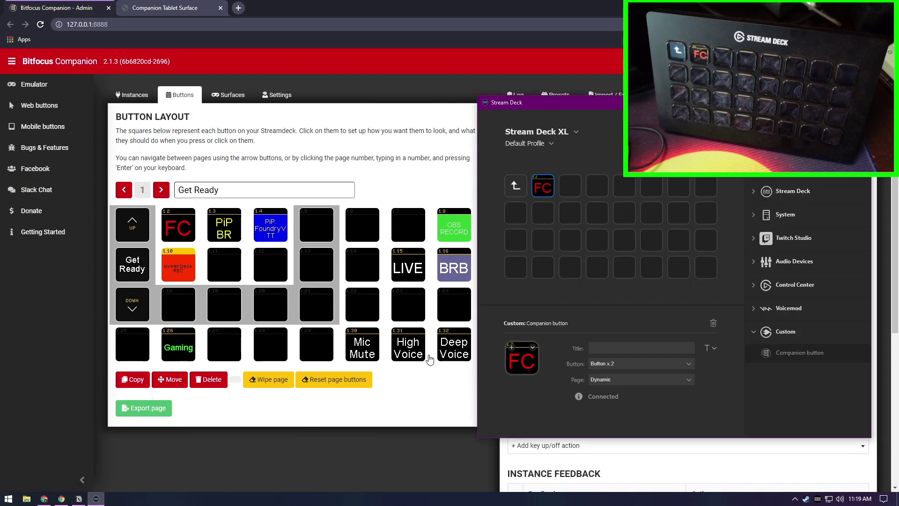
click(618, 348)
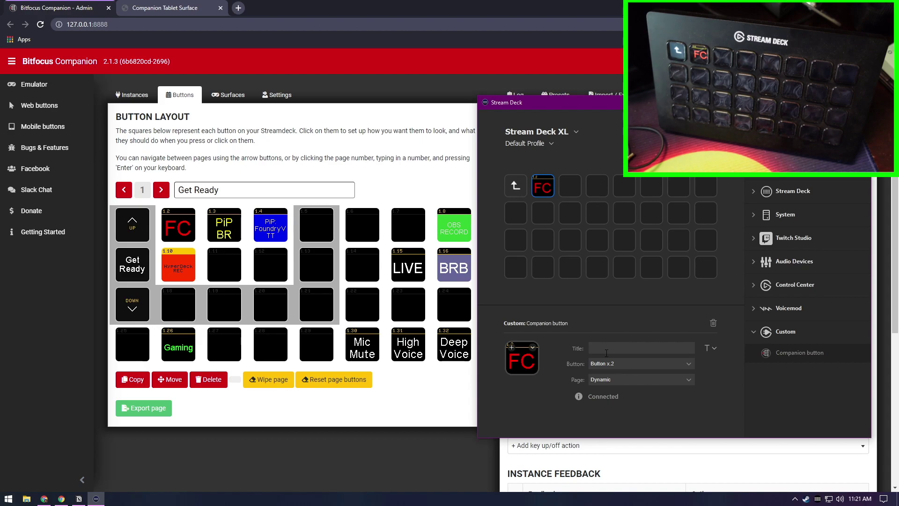
click(613, 379)
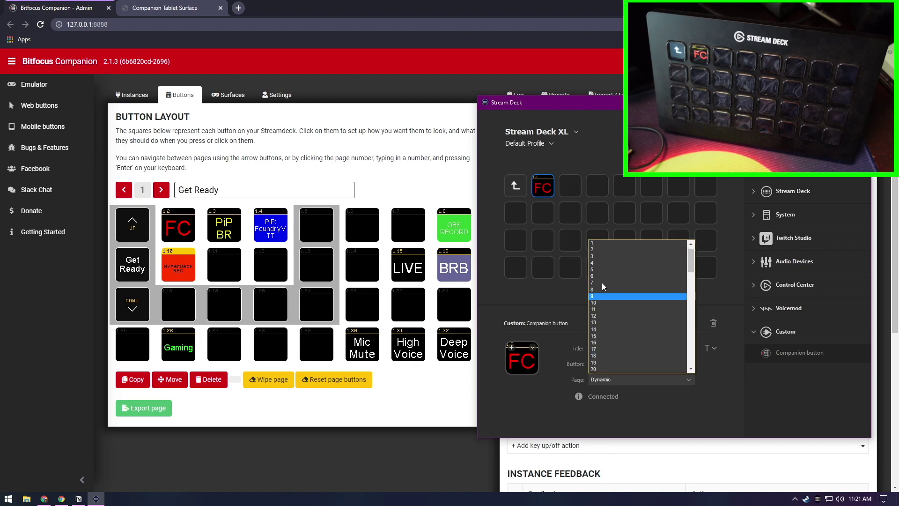
click(605, 243)
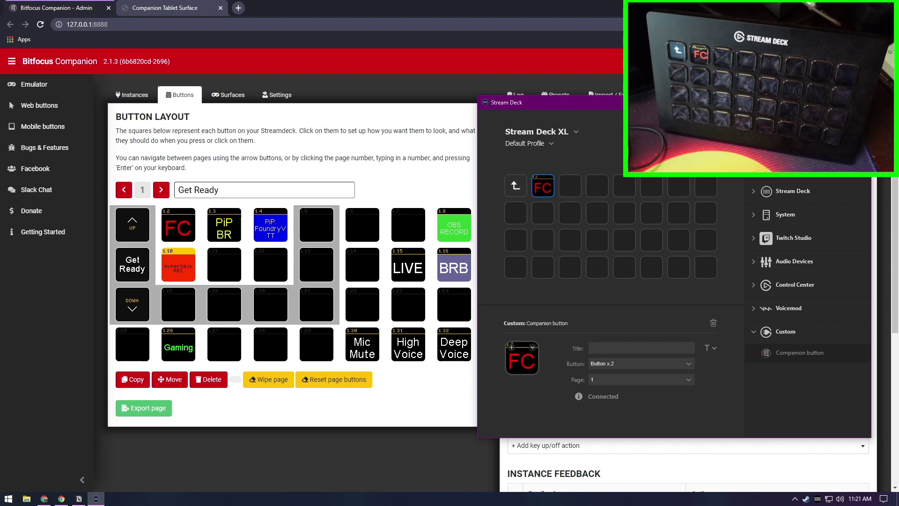
Step: Drag Soundboard's Play Audio action onto the Recording folder's third key
drag(787, 190, 582, 191)
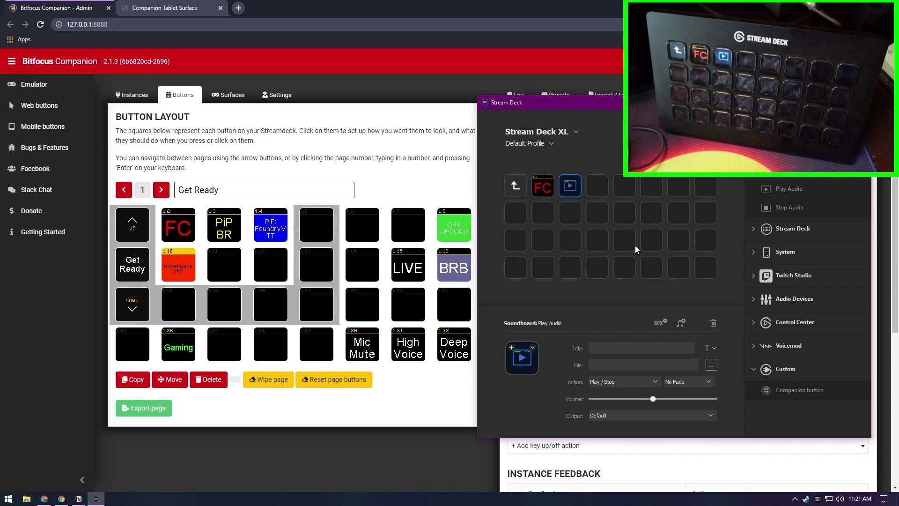